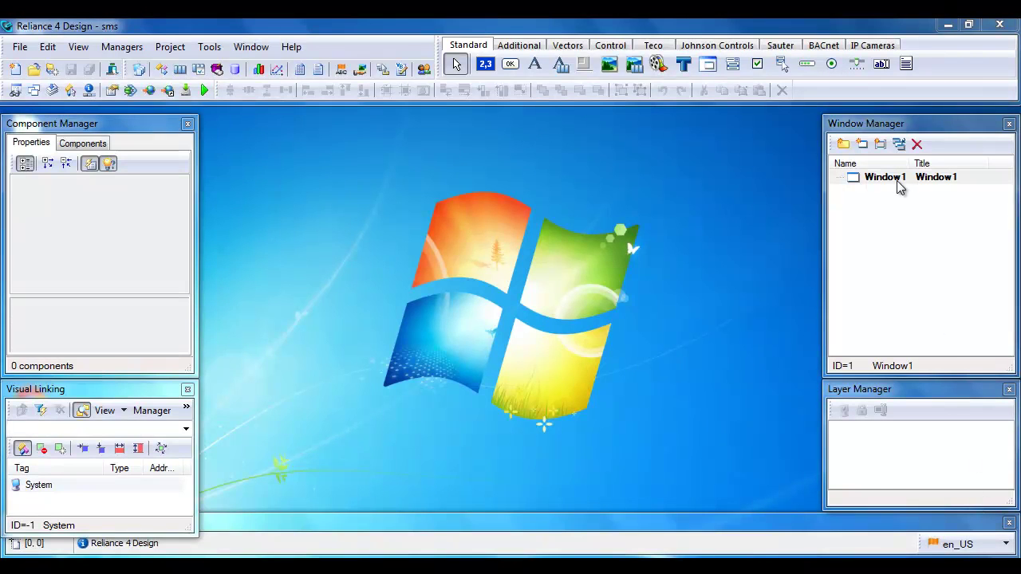
# - Open Window1 with its Text, Phone number and Status fields and Send message button
pyautogui.doubleClick(895, 179)
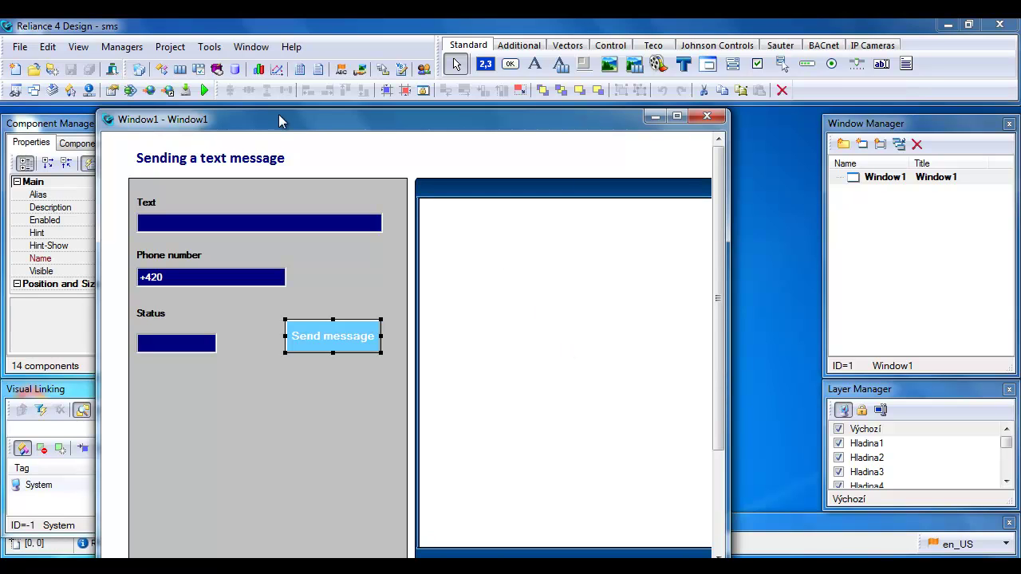
pyautogui.click(122, 48)
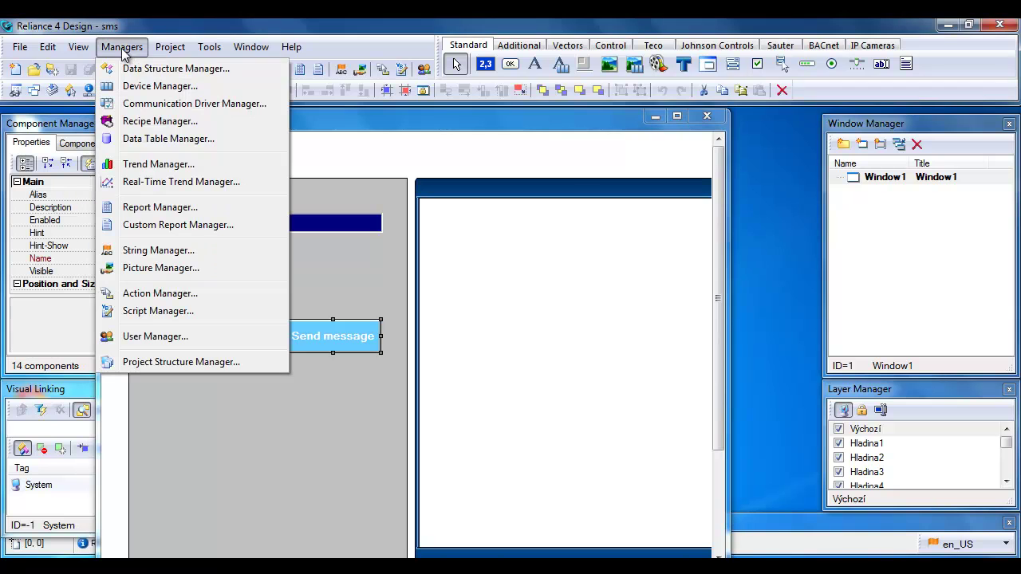
# - In Device Manager, review the Send_Number and Send_Text string tags' properties
pyautogui.click(138, 86)
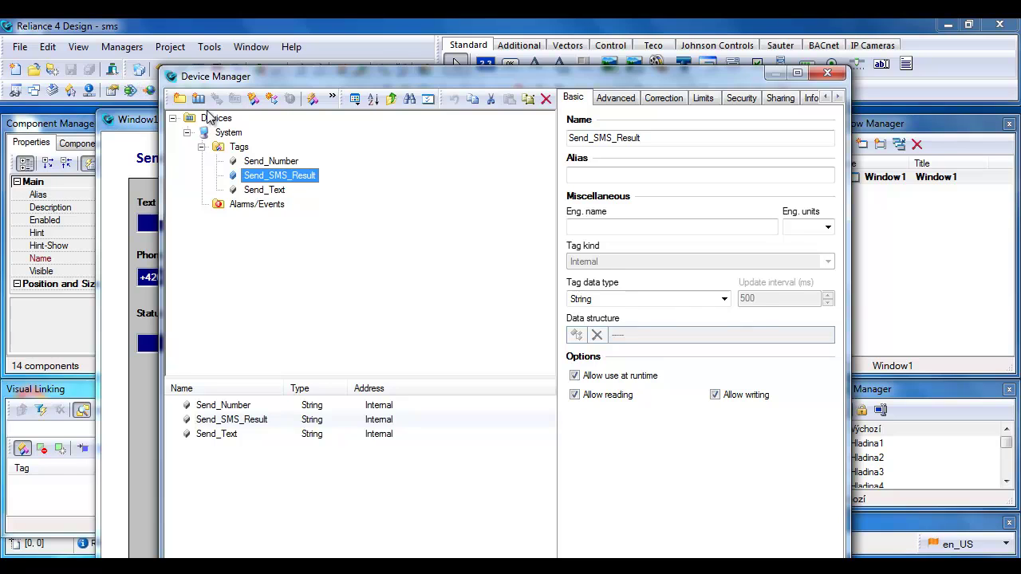
pyautogui.click(277, 164)
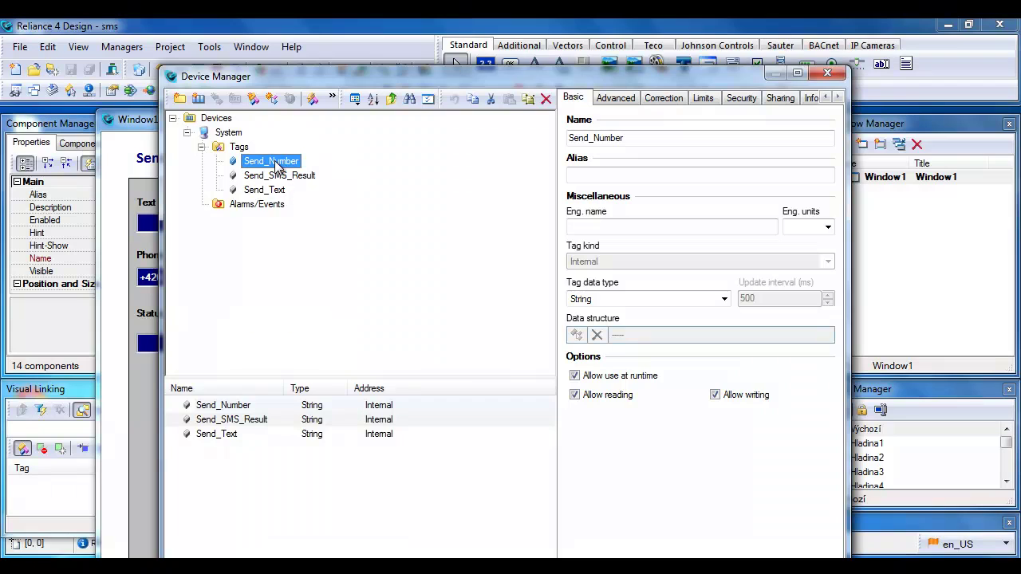
pyautogui.click(265, 190)
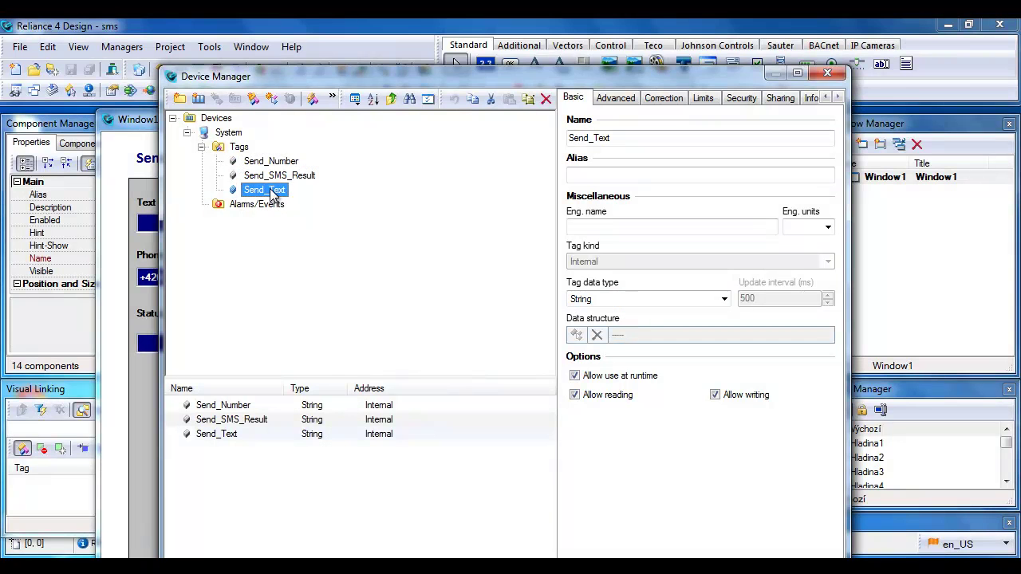
pyautogui.click(281, 163)
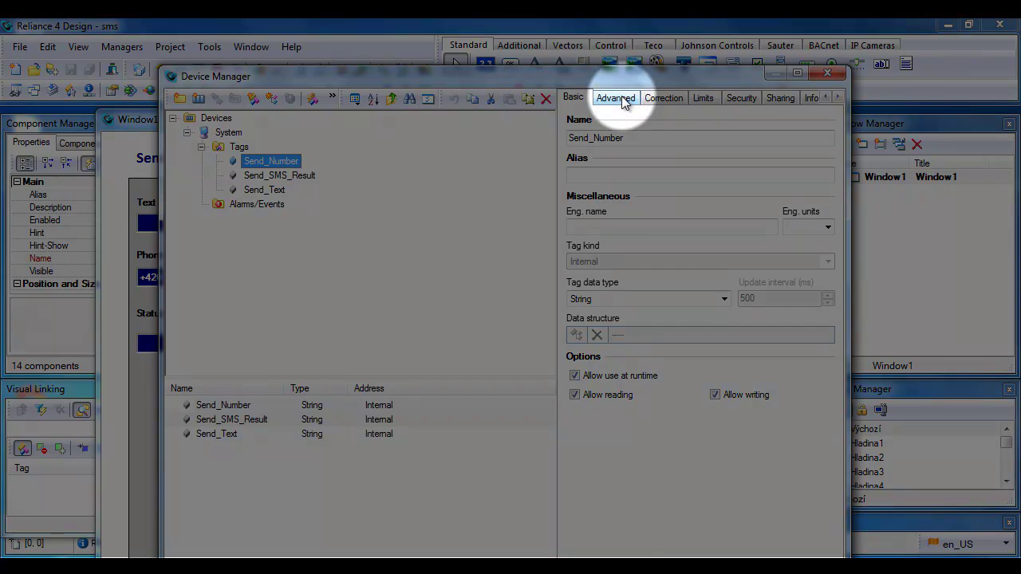
# - Compare advanced tag settings: Send_Text 160 characters, Send_Number and Send_SMS_Result 20, no initial value
pyautogui.click(623, 100)
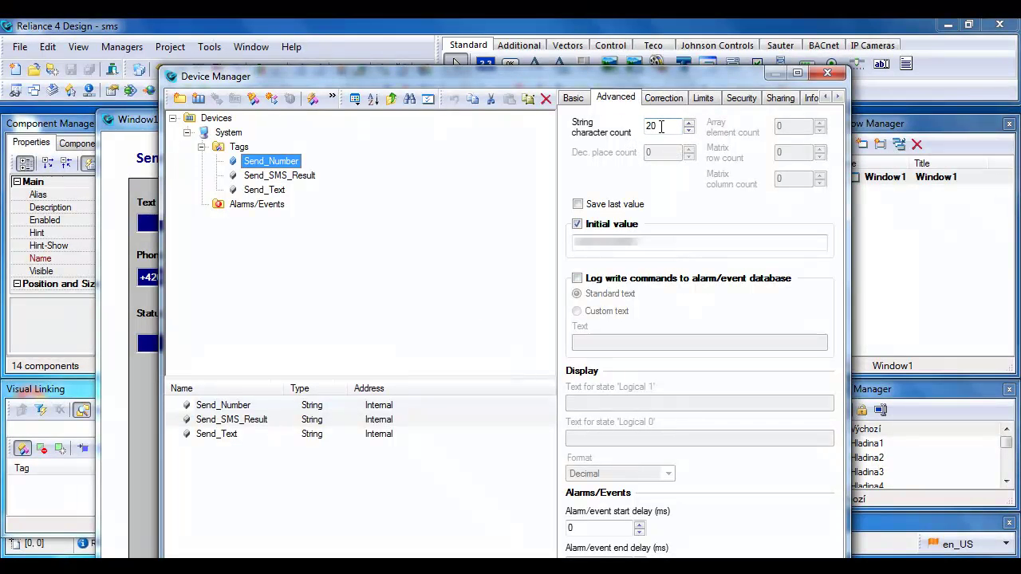
pyautogui.click(267, 190)
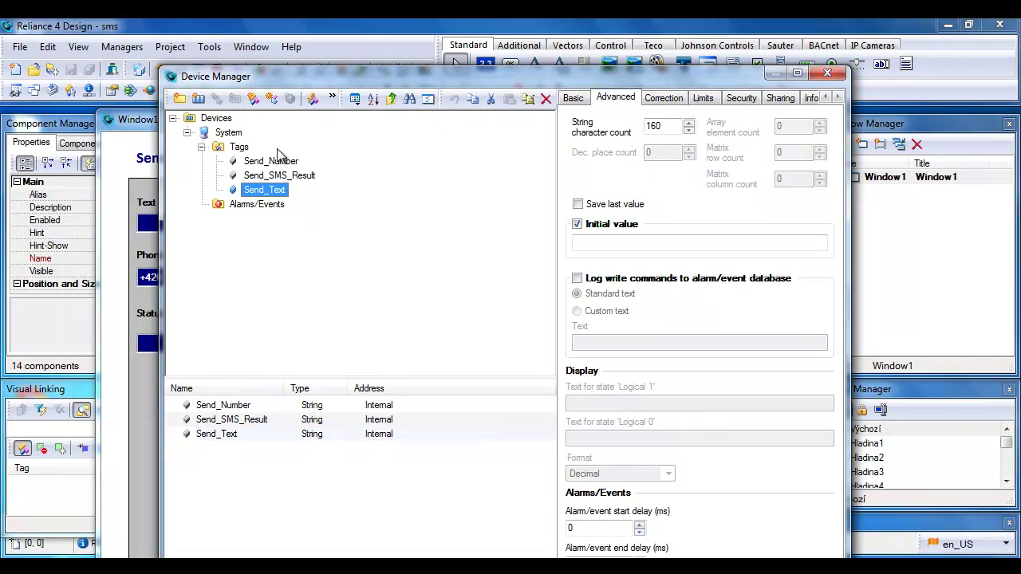
pyautogui.click(271, 162)
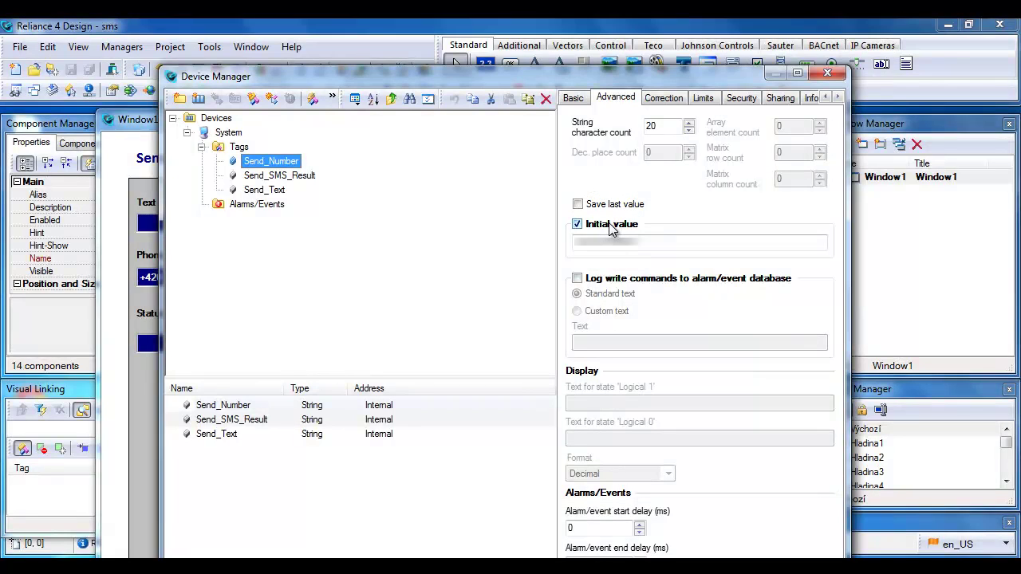
pyautogui.click(610, 242)
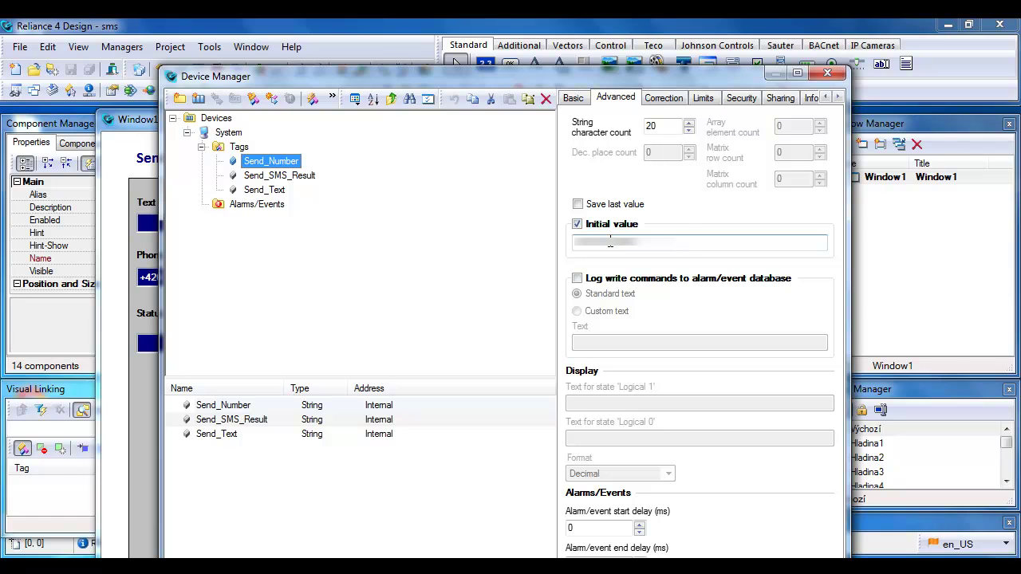
pyautogui.click(272, 177)
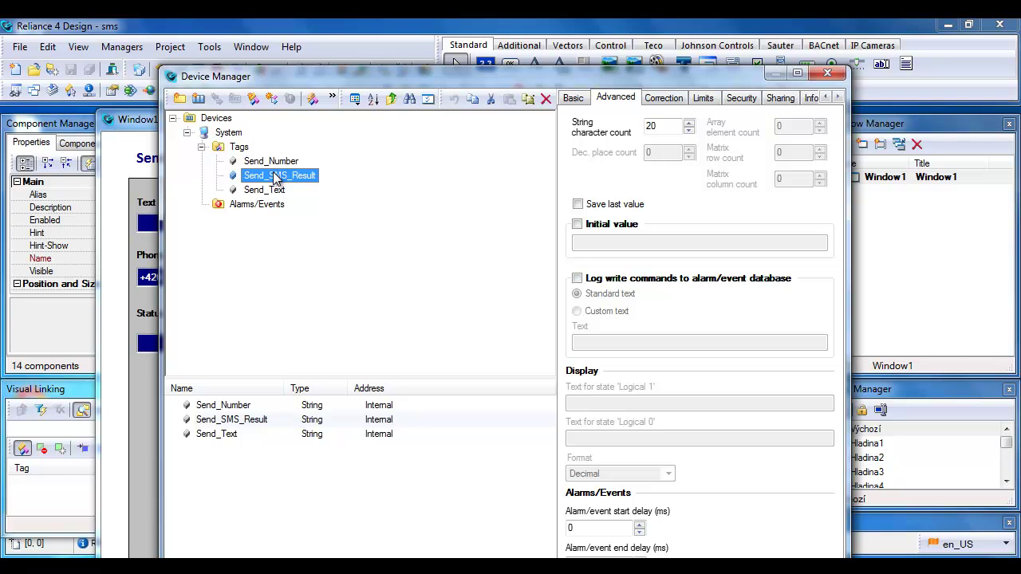
# - Review the SendSMS script in Script Manager that writes OK or Error into Send_SMS_Result
pyautogui.click(827, 73)
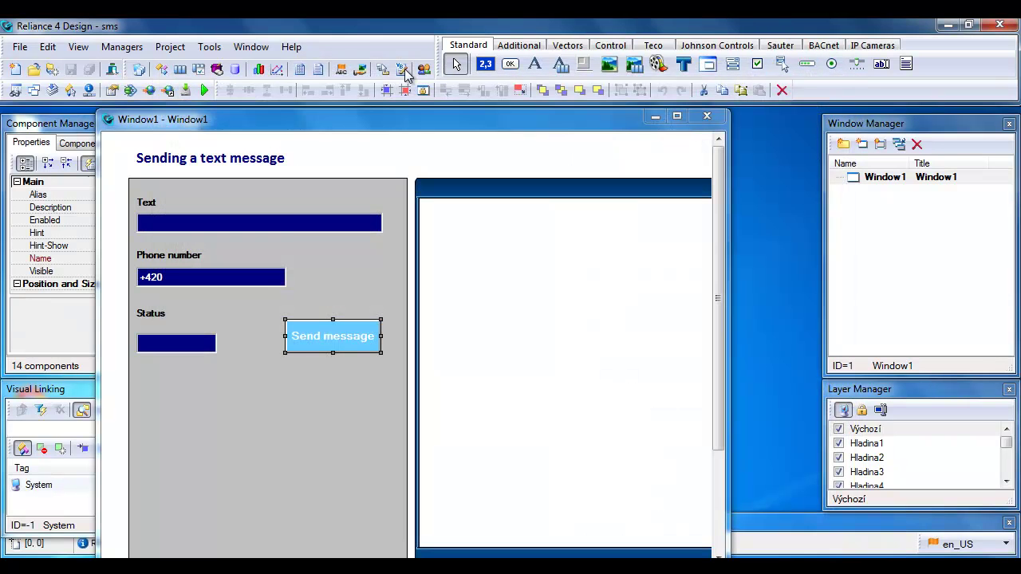
pyautogui.click(122, 46)
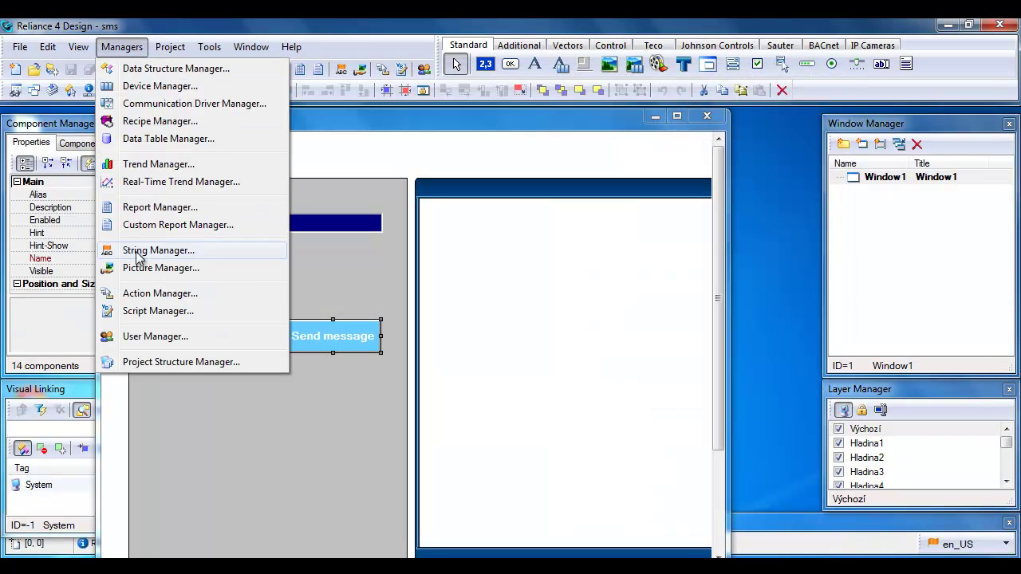
pyautogui.click(140, 311)
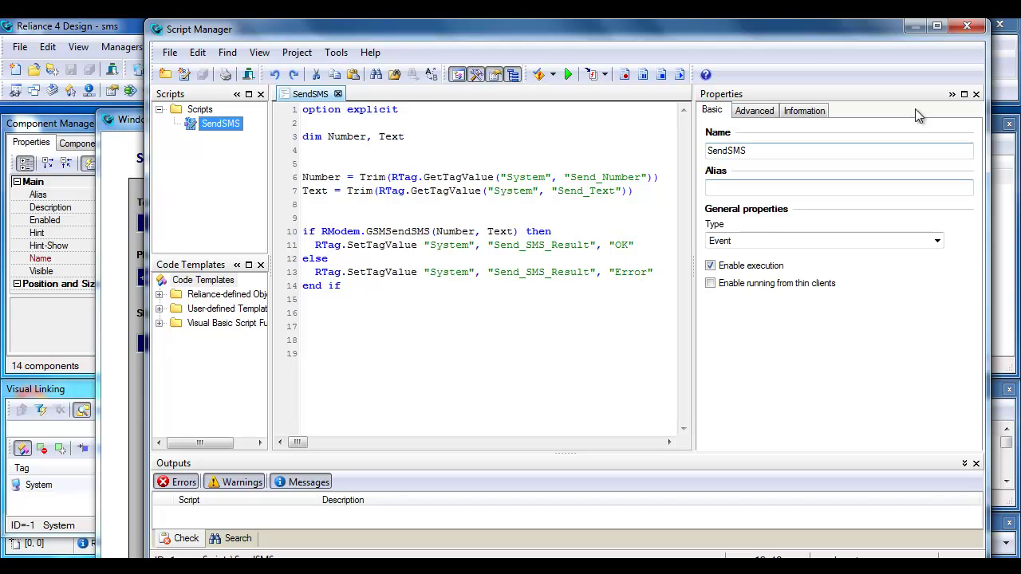
# - Confirm in Project Structure Manager that PC1's SMS driver runs on COM port 3 at 19200 bd
pyautogui.click(980, 26)
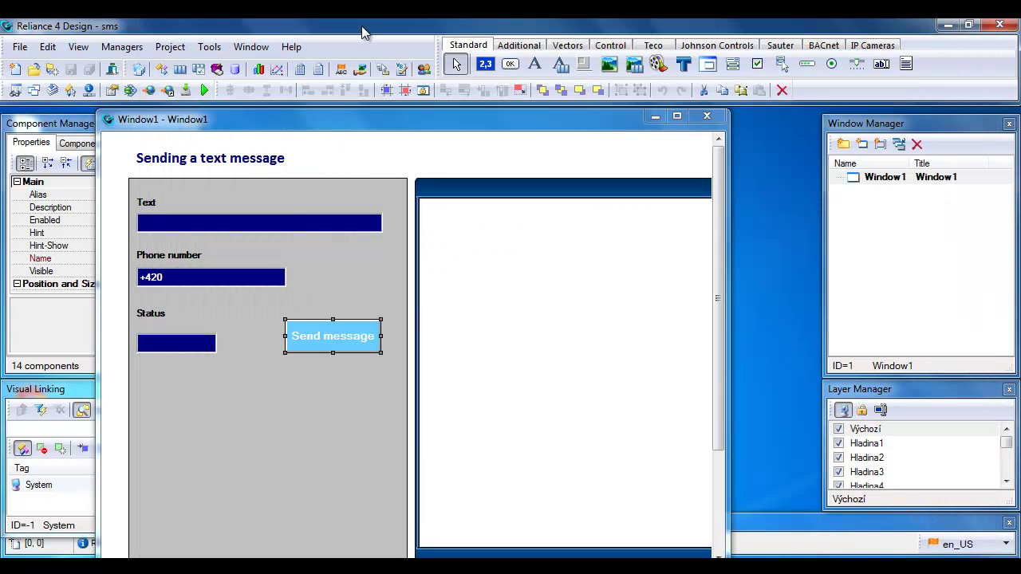
pyautogui.click(132, 49)
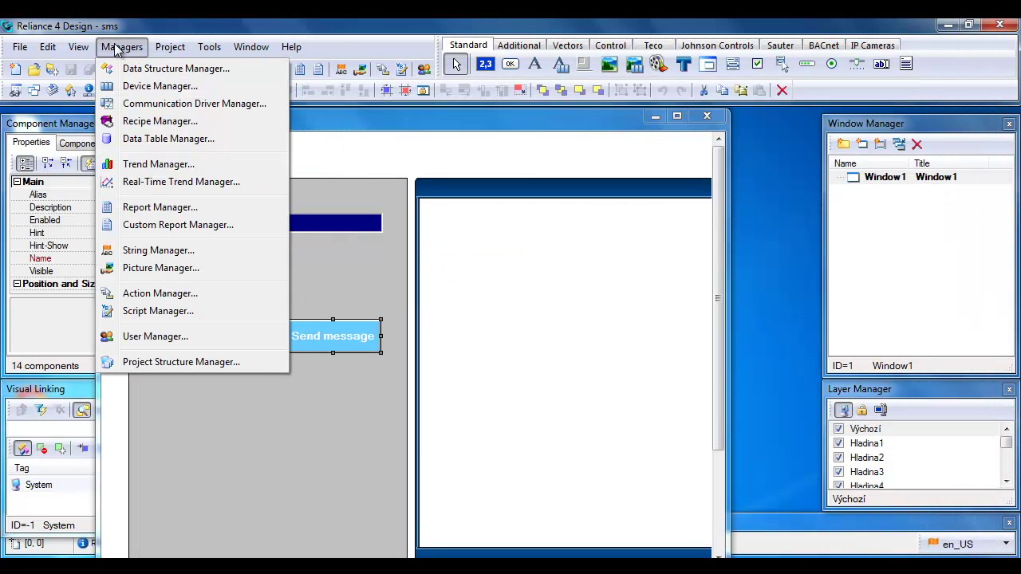
pyautogui.click(149, 363)
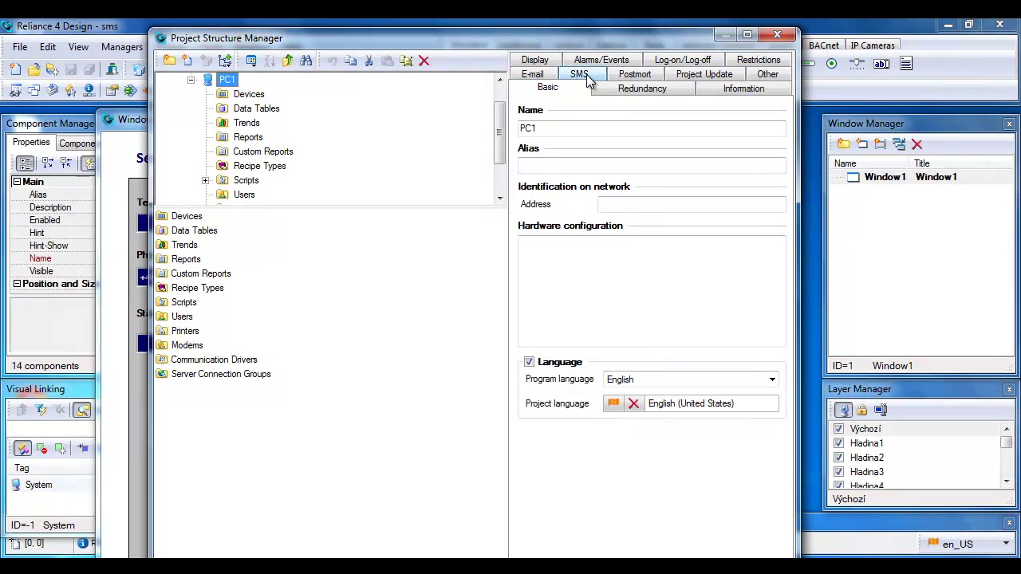
pyautogui.click(582, 75)
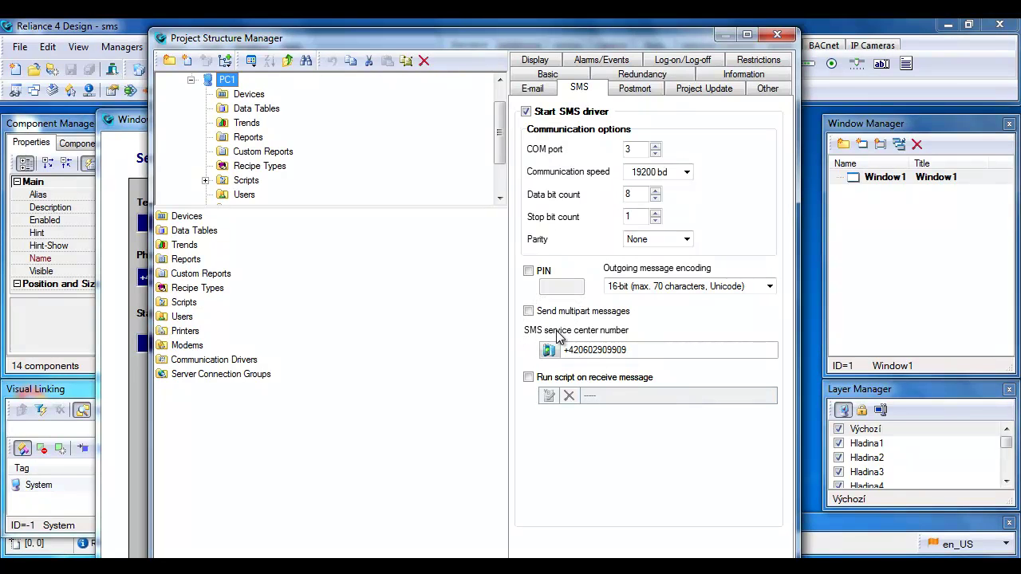
pyautogui.click(781, 37)
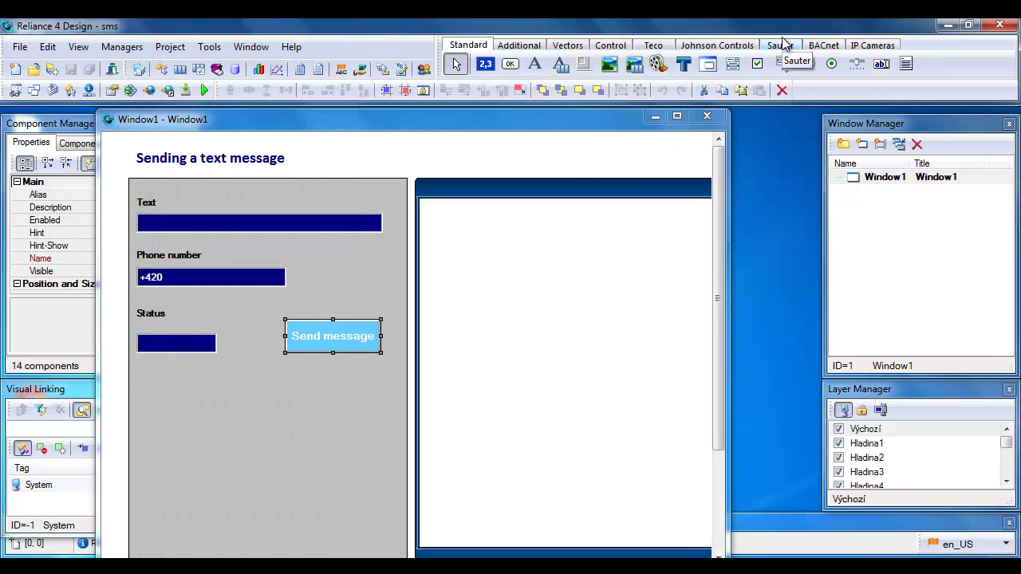
pyautogui.click(113, 48)
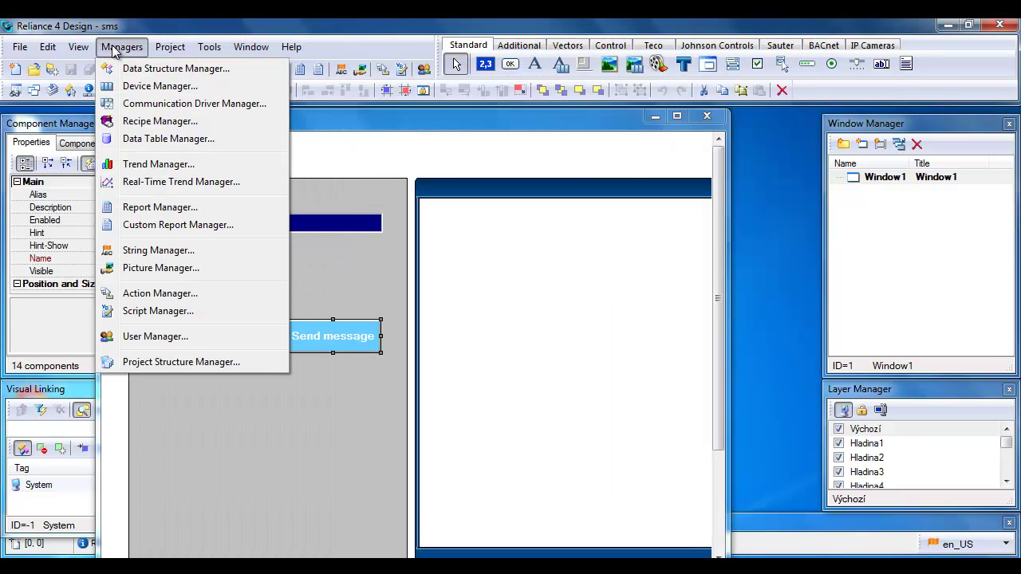
pyautogui.click(144, 103)
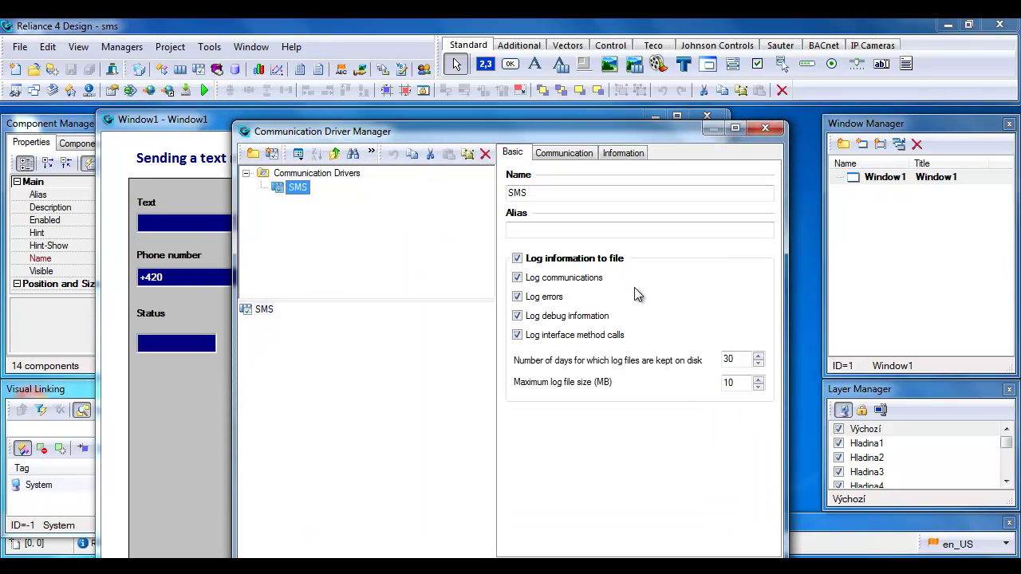
pyautogui.click(765, 129)
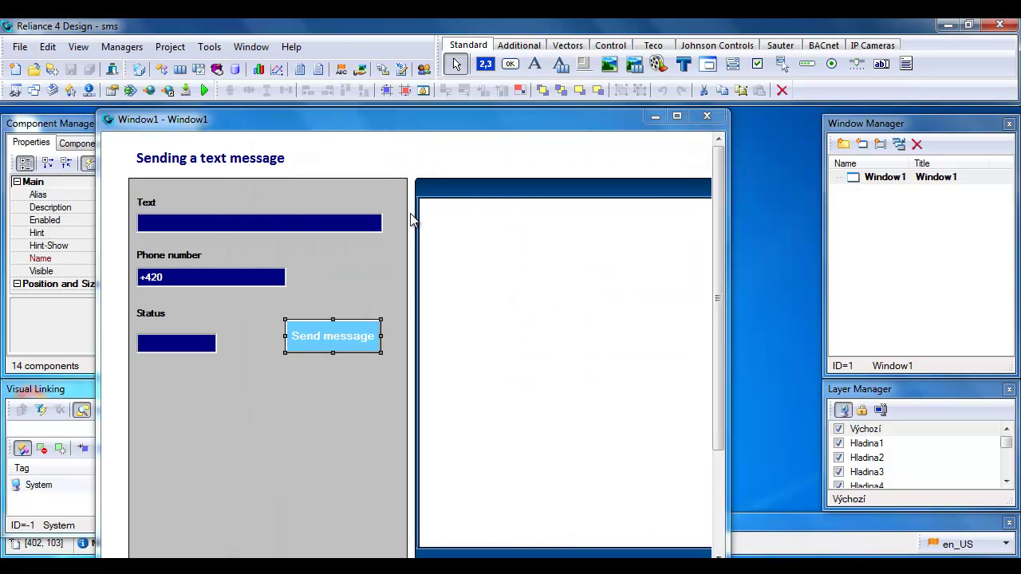
pyautogui.doubleClick(232, 217)
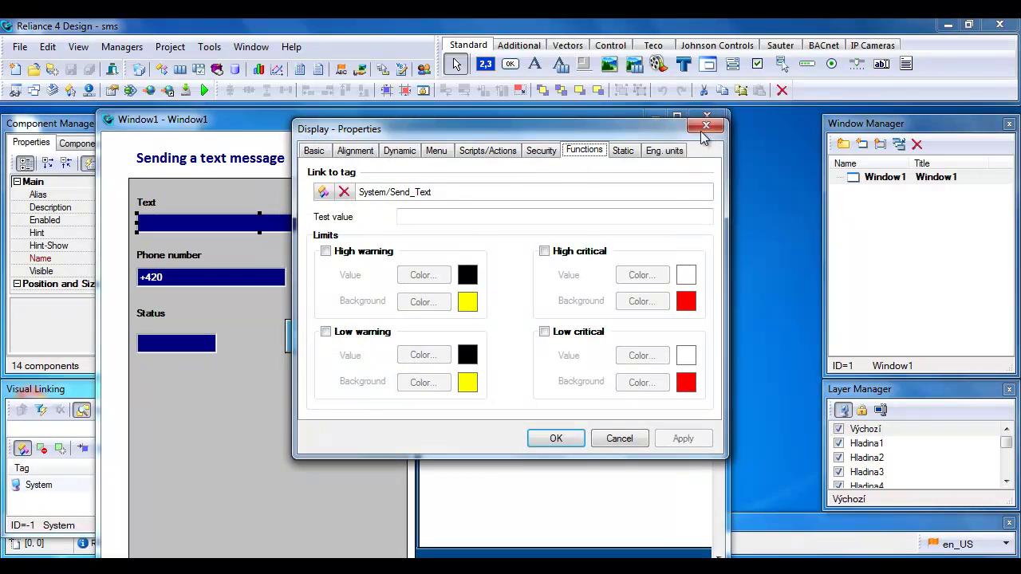
pyautogui.click(705, 127)
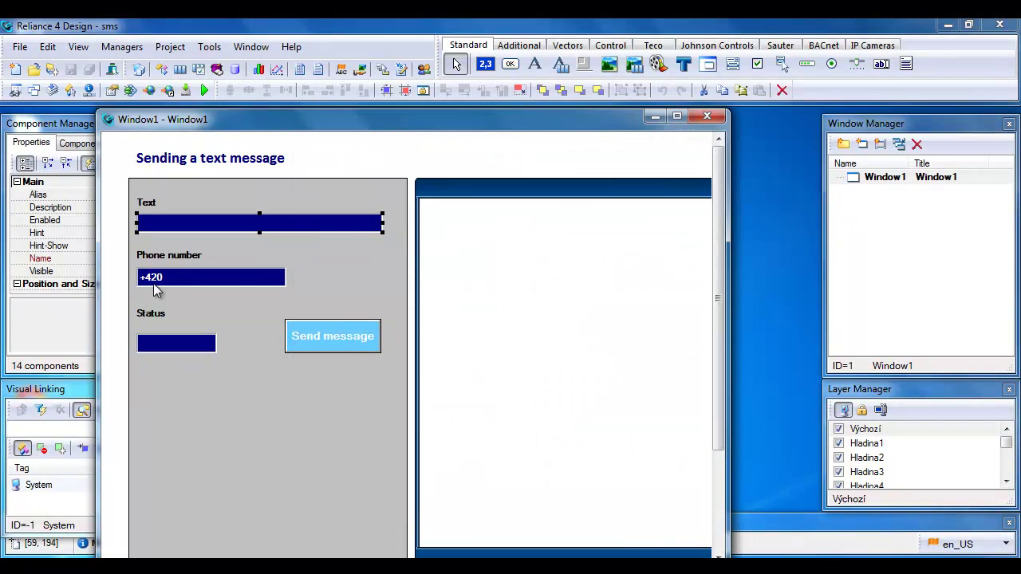
pyautogui.doubleClick(163, 278)
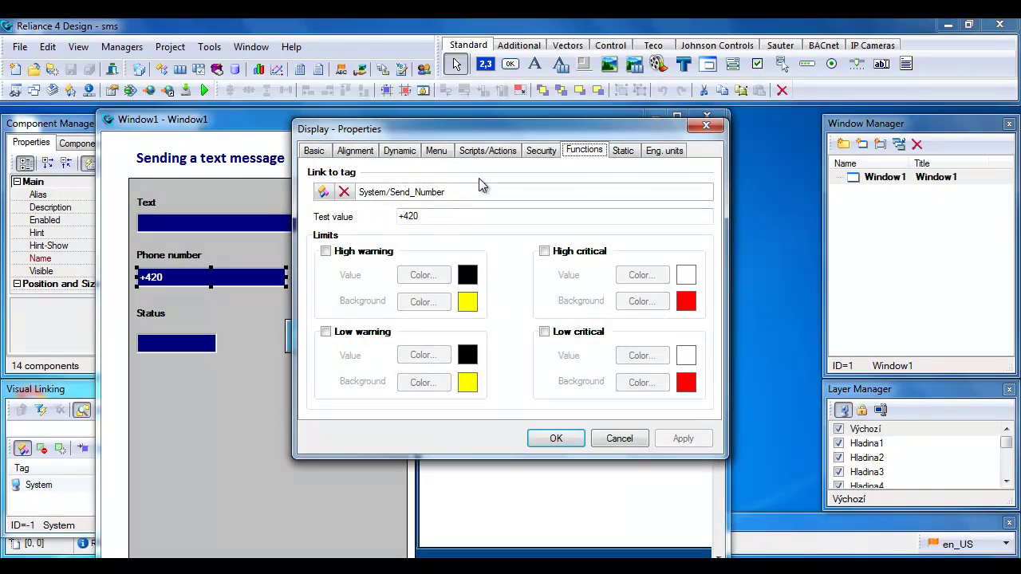
pyautogui.click(706, 126)
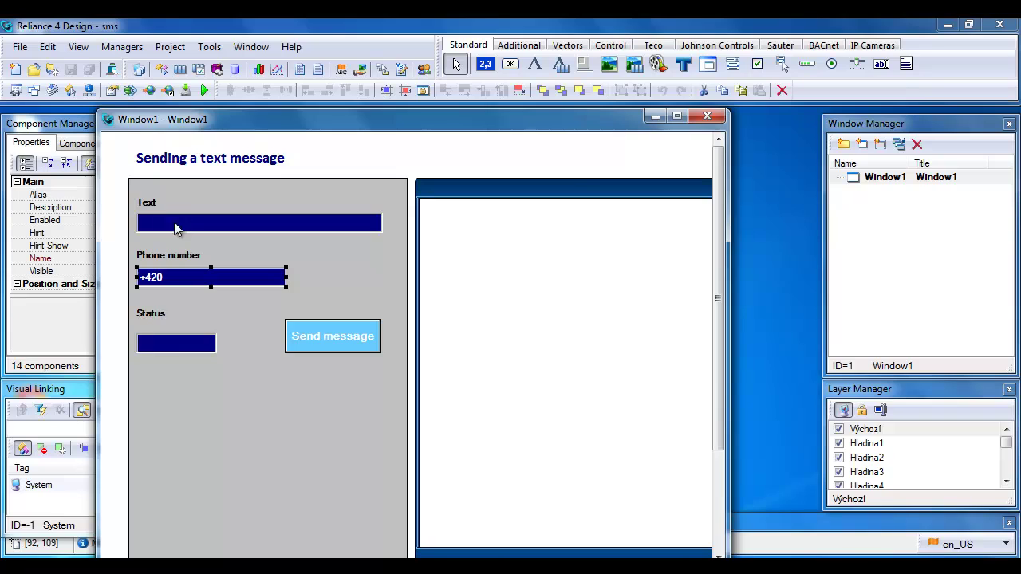
pyautogui.doubleClick(175, 349)
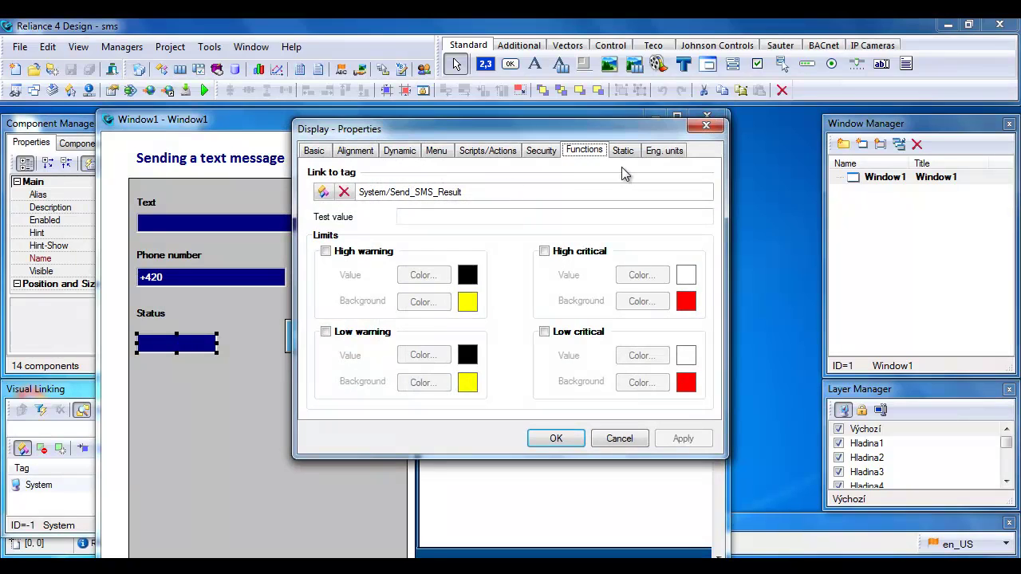
pyautogui.click(705, 126)
pyautogui.doubleClick(349, 335)
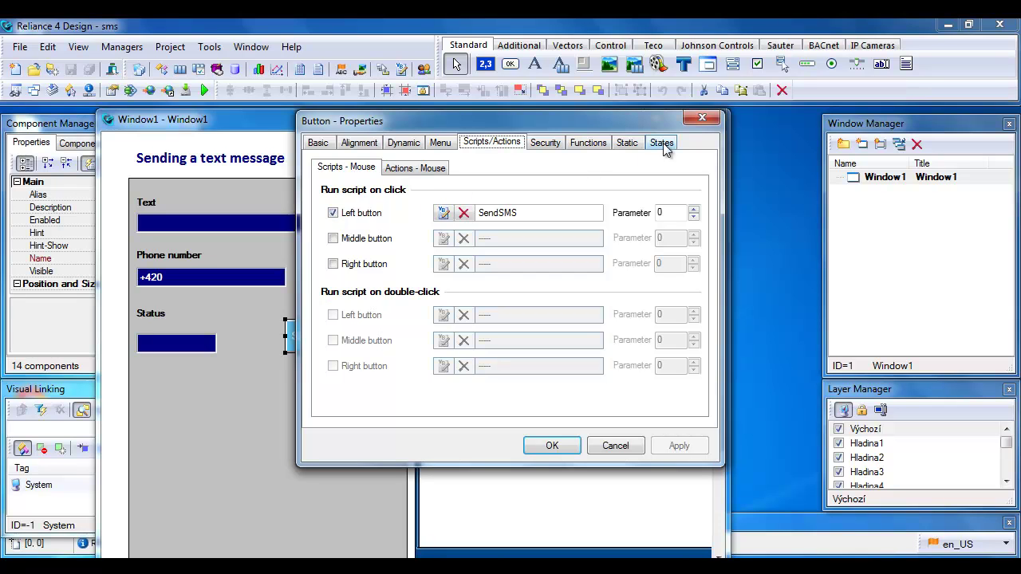
pyautogui.click(701, 120)
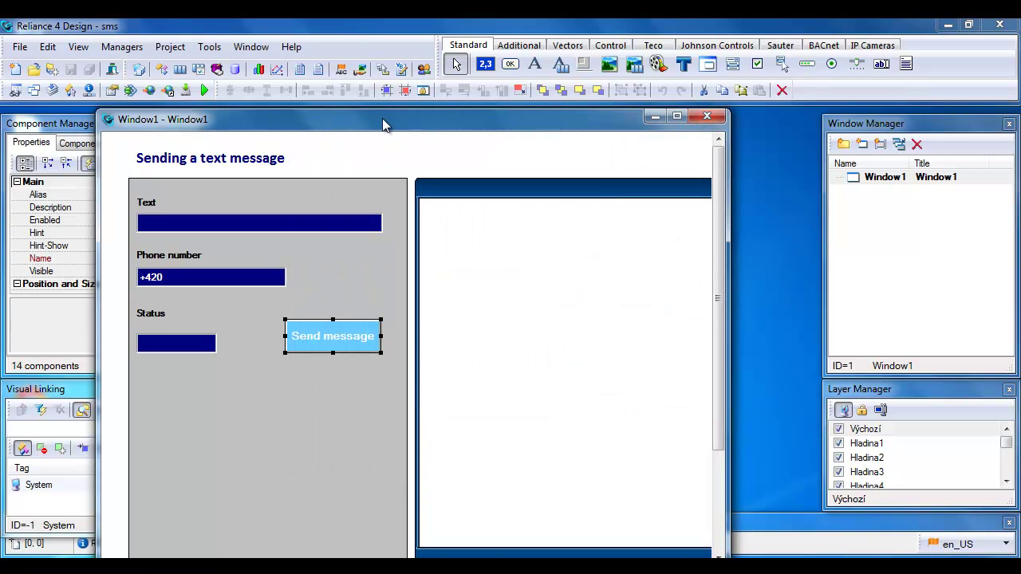
# - Start runtime and enter 'Max. temperature exceeded' as the Text field message
pyautogui.click(205, 90)
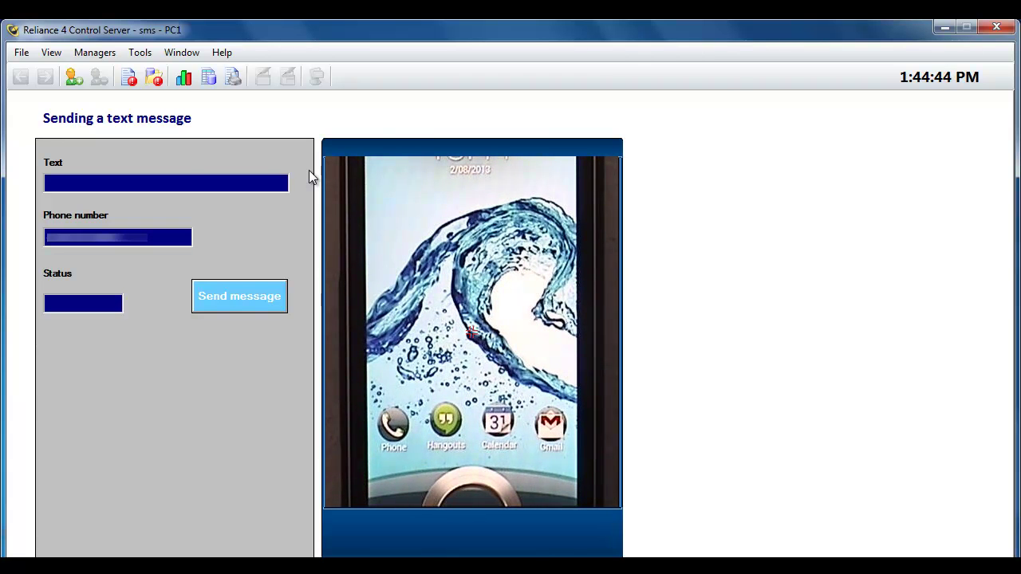
pyautogui.click(141, 178)
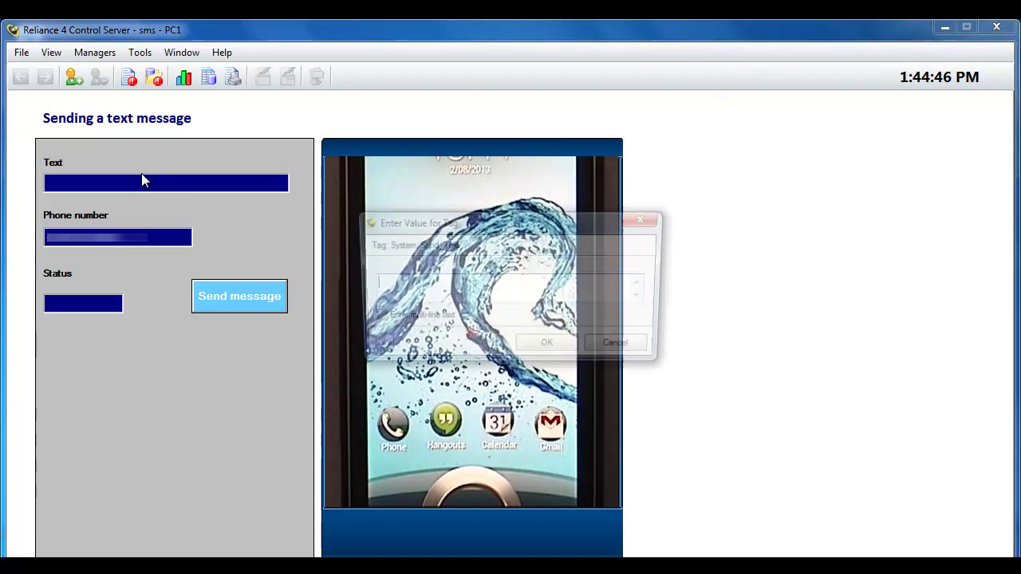
pyautogui.write('M')
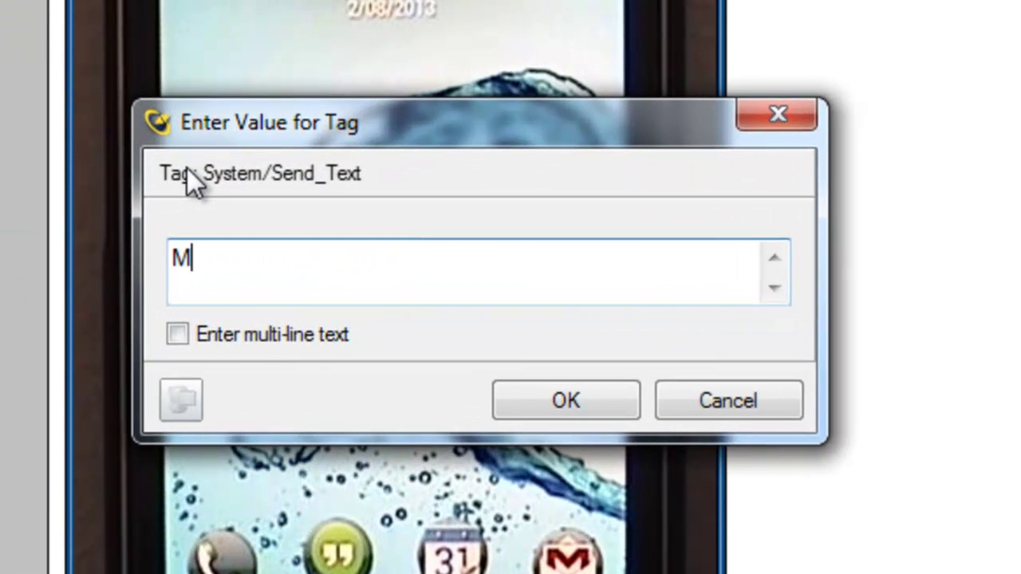
pyautogui.write('ax. tem')
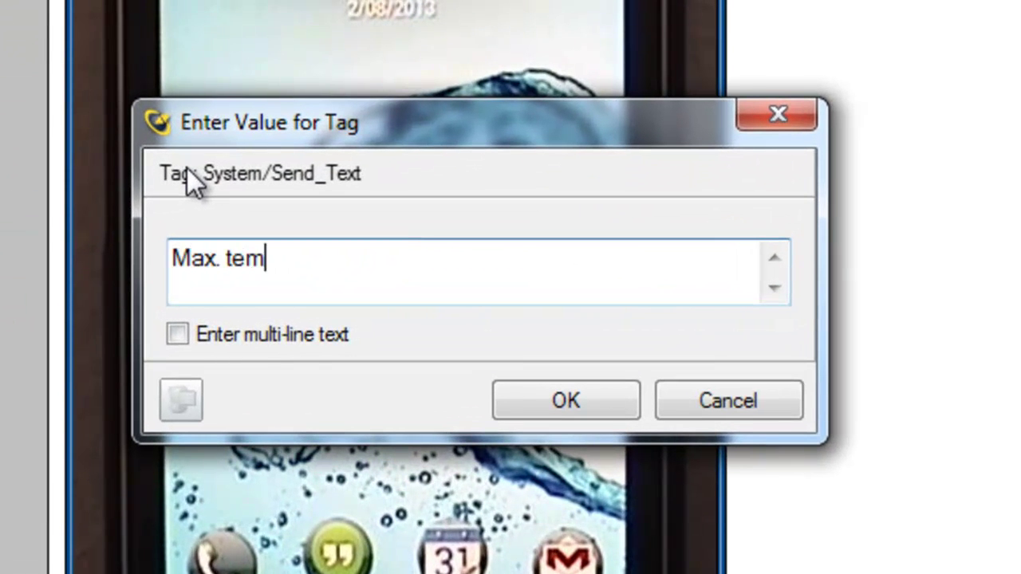
pyautogui.write('perature e')
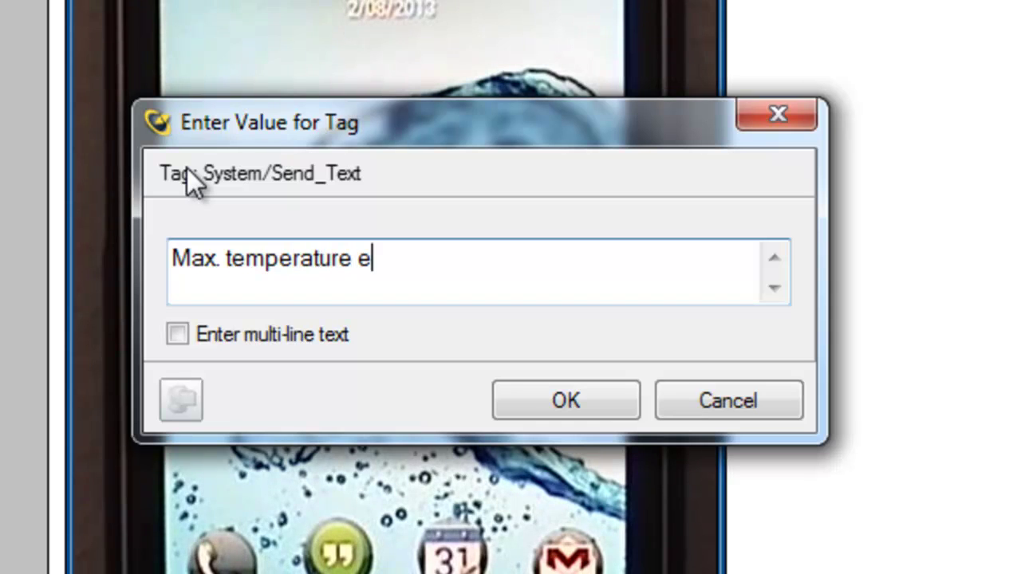
pyautogui.write('xceeded')
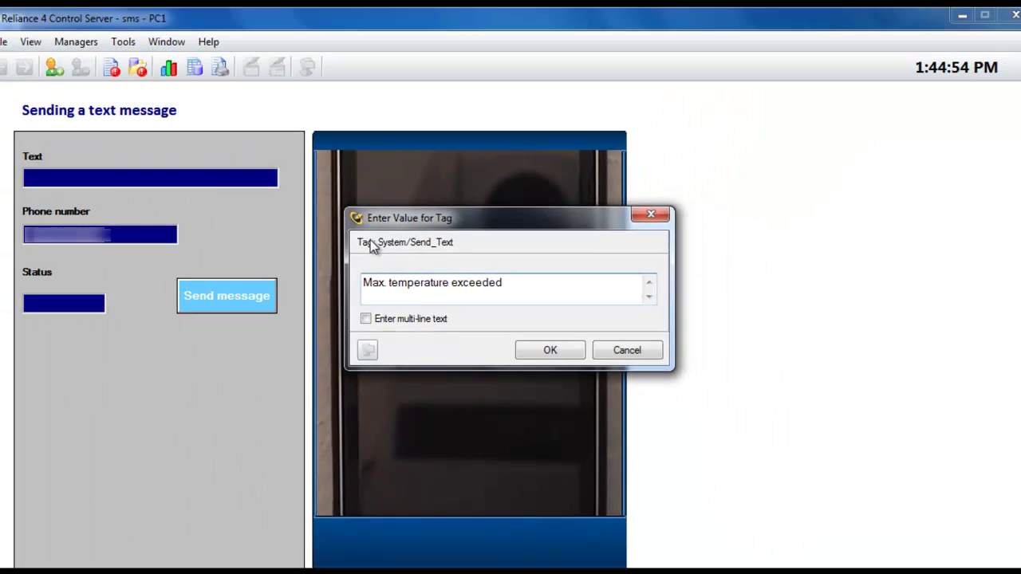
pyautogui.press('Return')
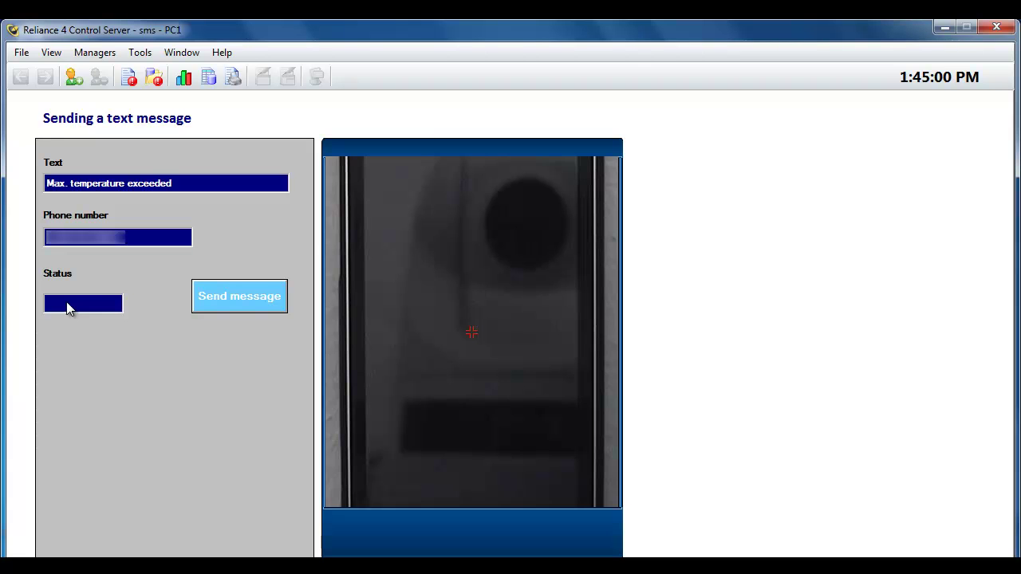
# - Send the message with the Send message button so Status shows OK
pyautogui.click(237, 300)
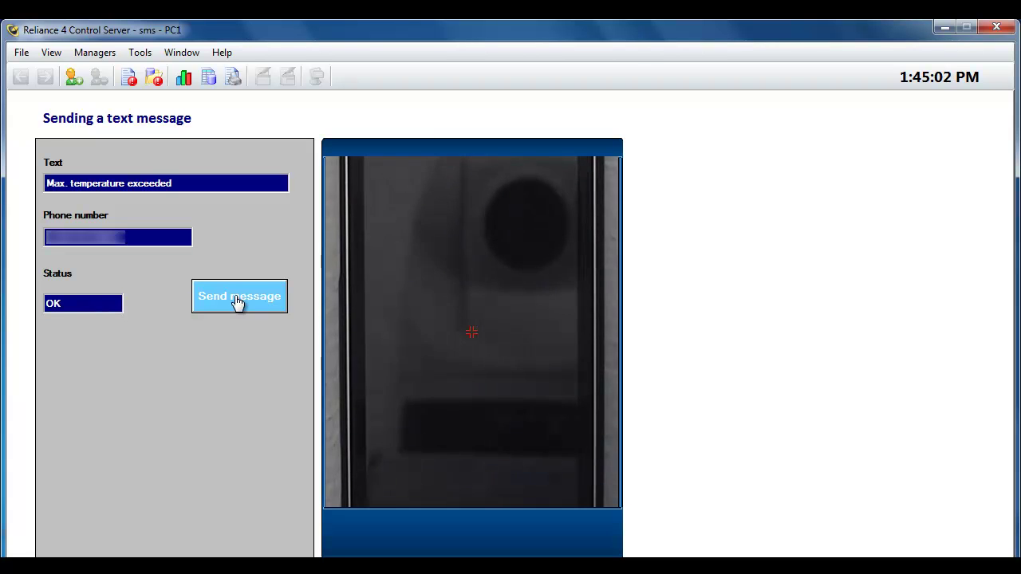